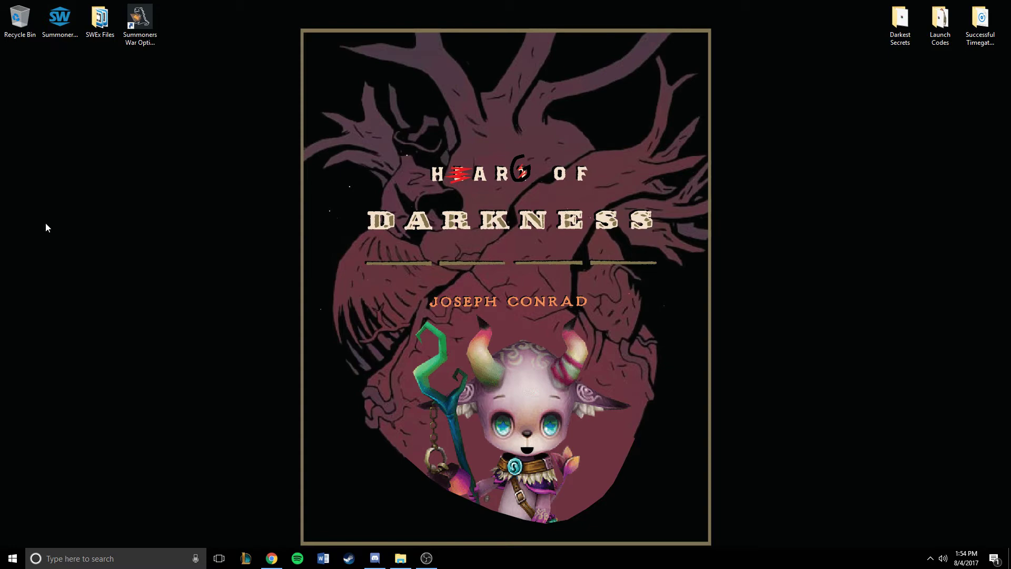
# Step: Bring Chrome back to the sw-exporter 0.0.17 release page and briefly select its web address
pyautogui.click(280, 559)
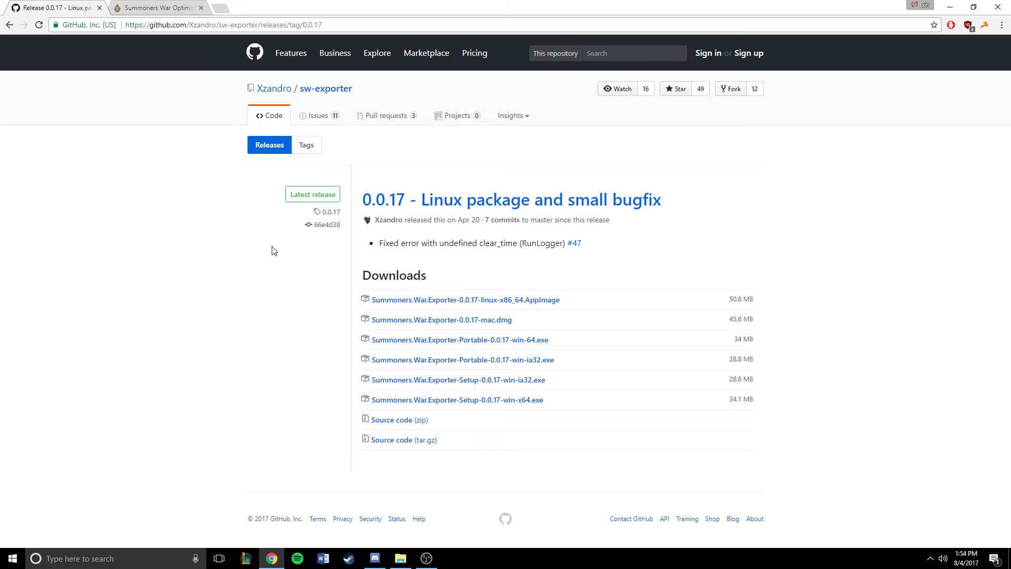
pyautogui.moveTo(340, 25); pyautogui.dragTo(115, 14)
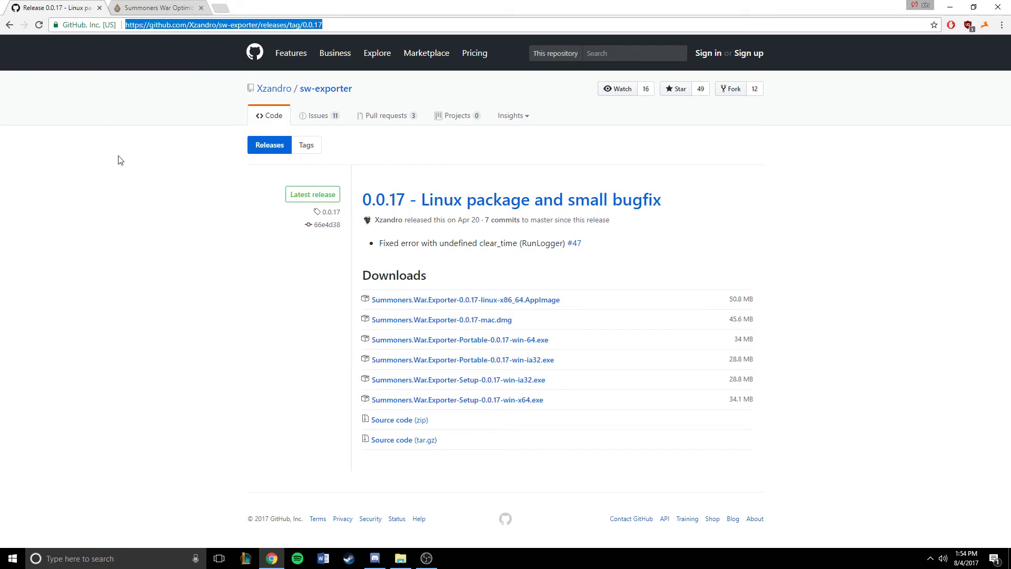
pyautogui.click(83, 326)
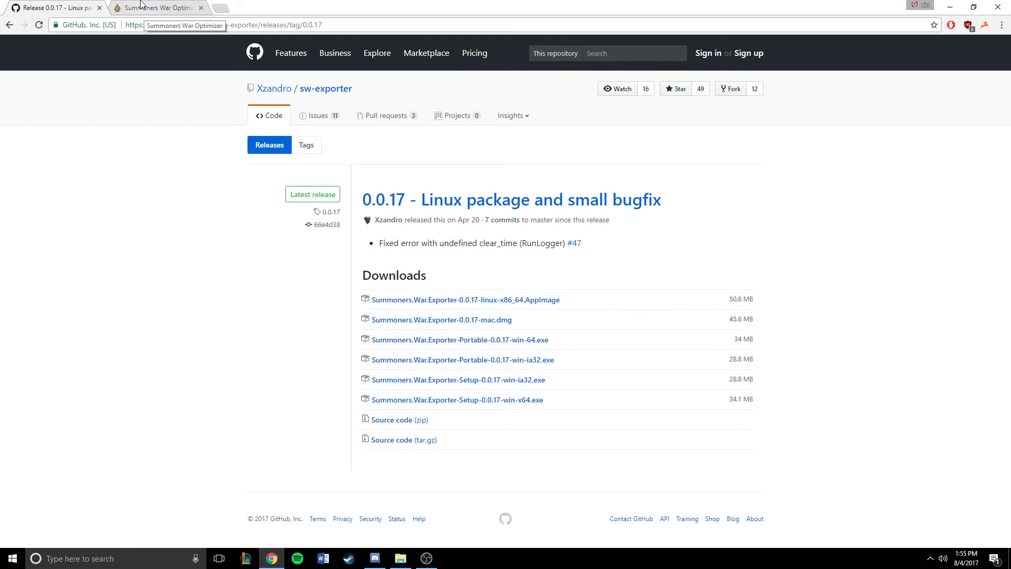
pyautogui.click(170, 5)
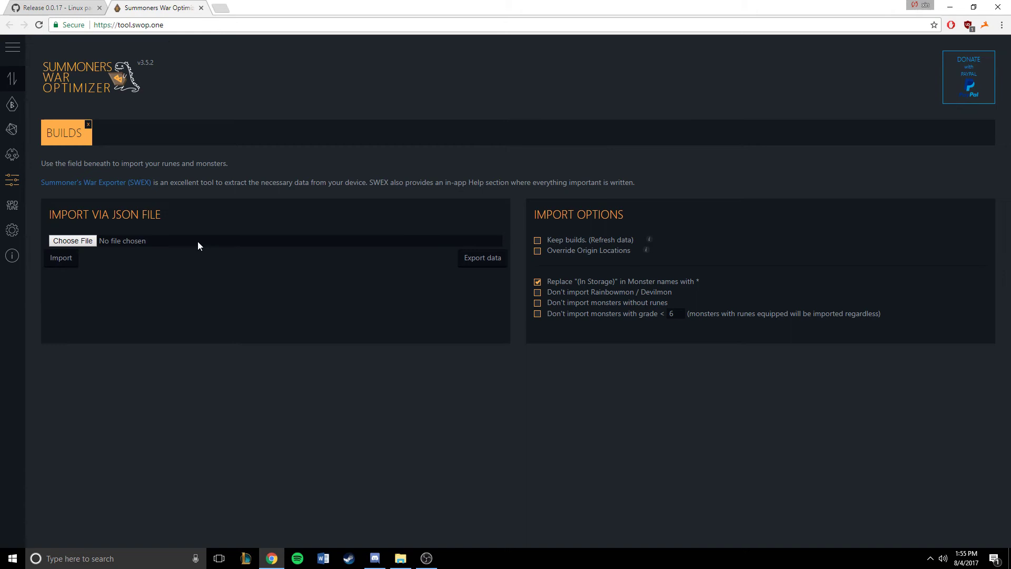